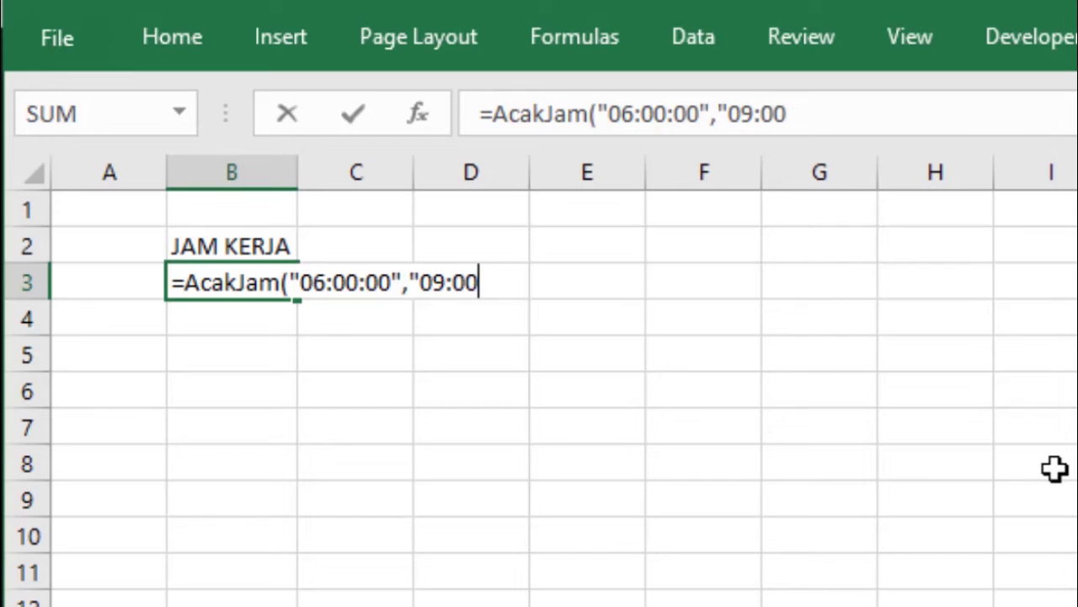
Step: Type 00:00")) to finish the demo AcakJam formula in B3
text(:00)
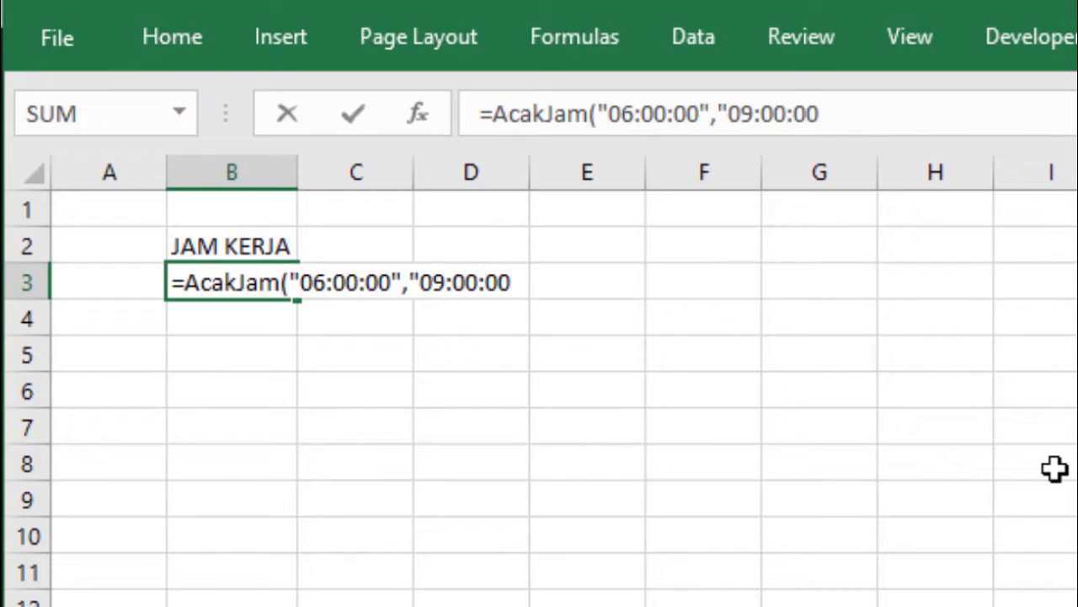
text("))
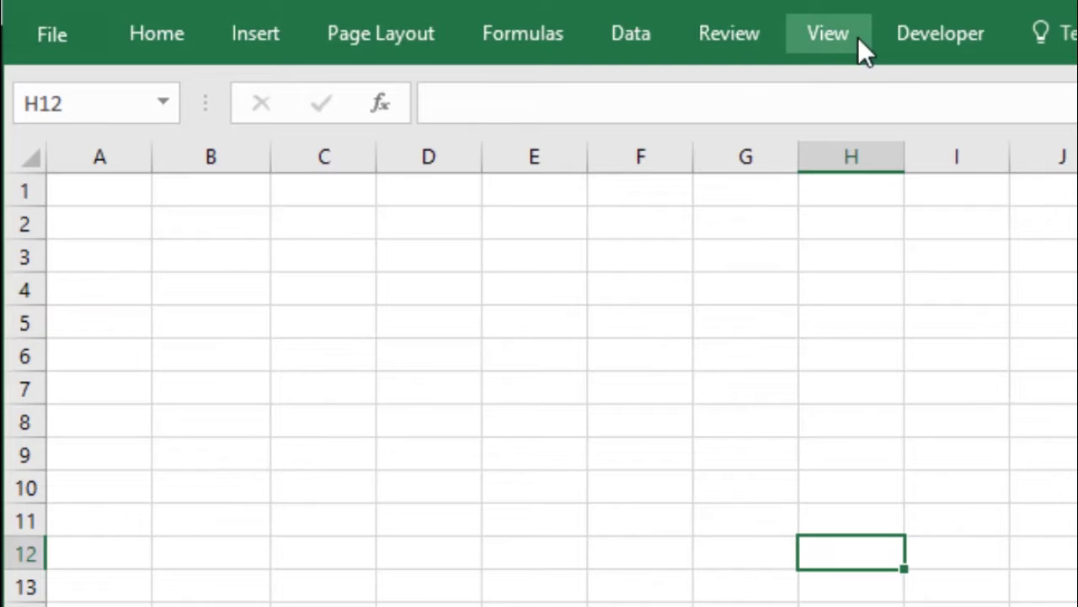
Step: Enter the header JAM KERJA in cell B2, leaving B3 empty below it
click(194, 229)
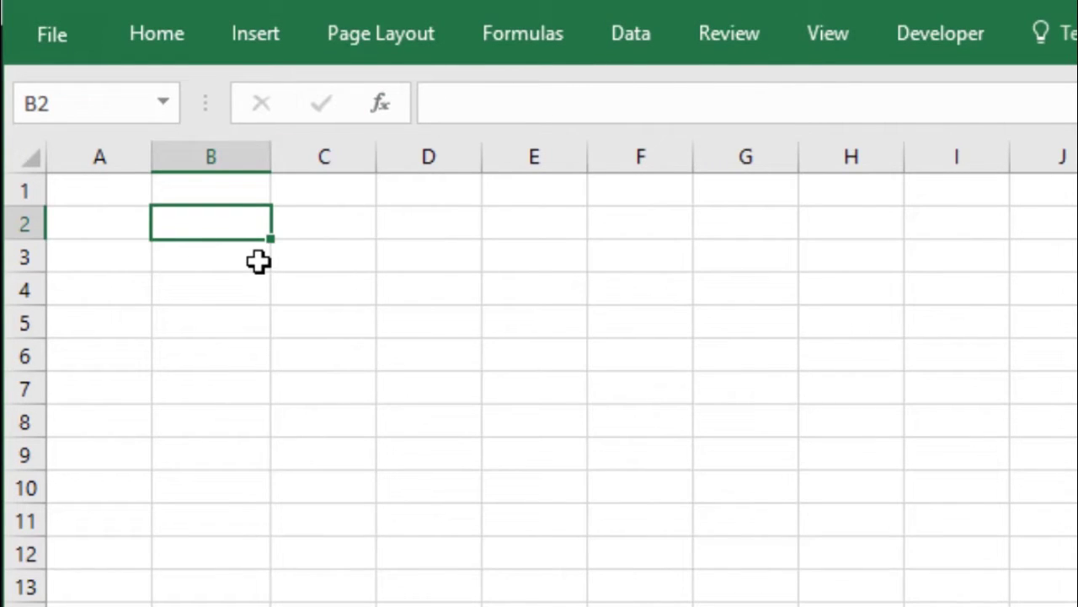
text(JAM )
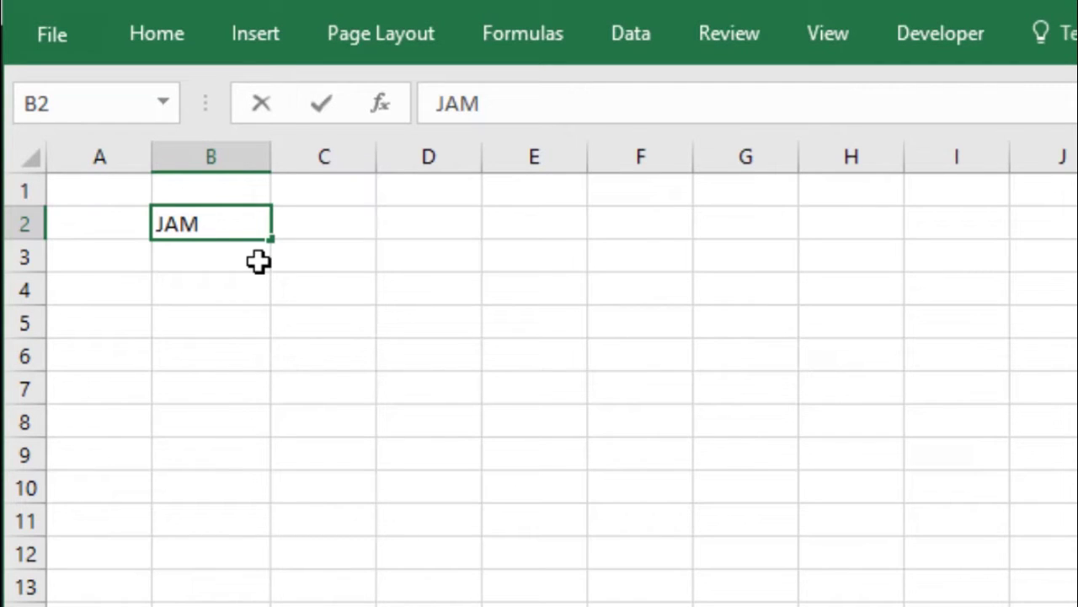
text(KERJA)
key(Return)
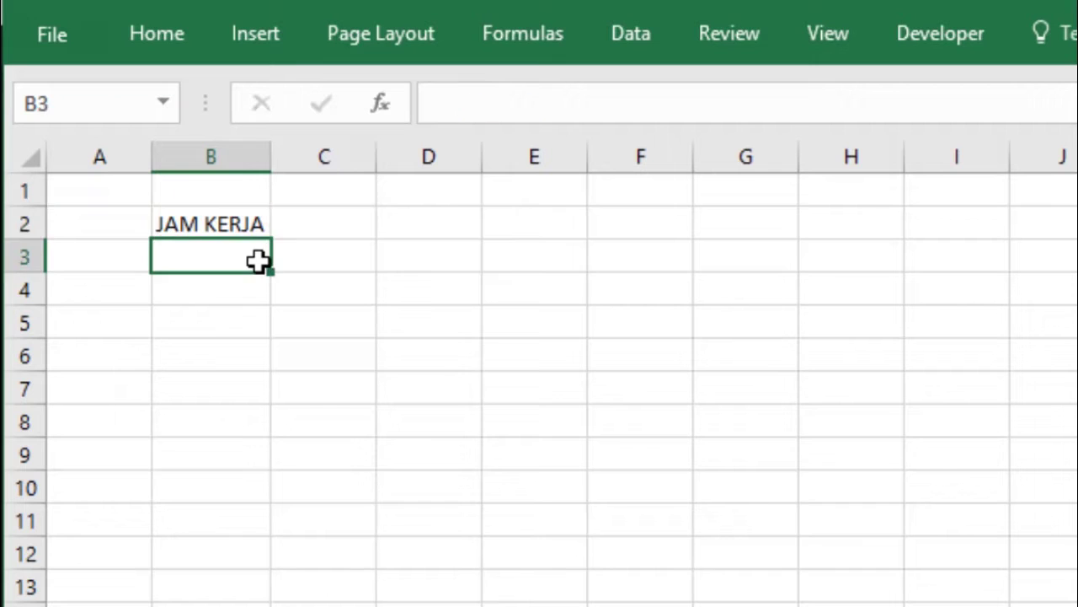
key(Up)
key(Down)
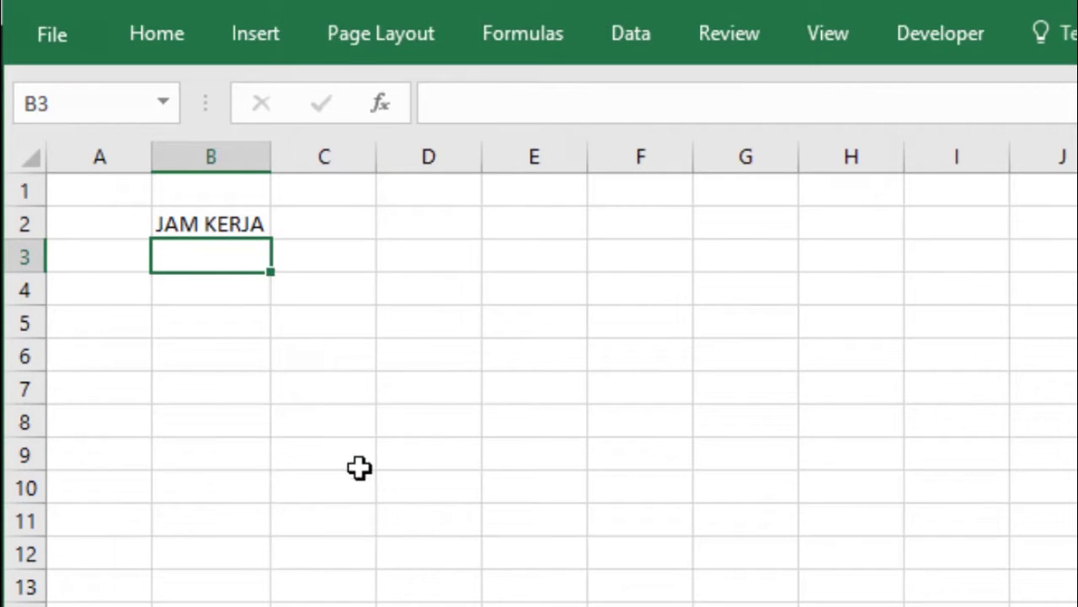
scroll(357, 466, down, 5)
scroll(356, 475, down, 3)
scroll(362, 470, up, 8)
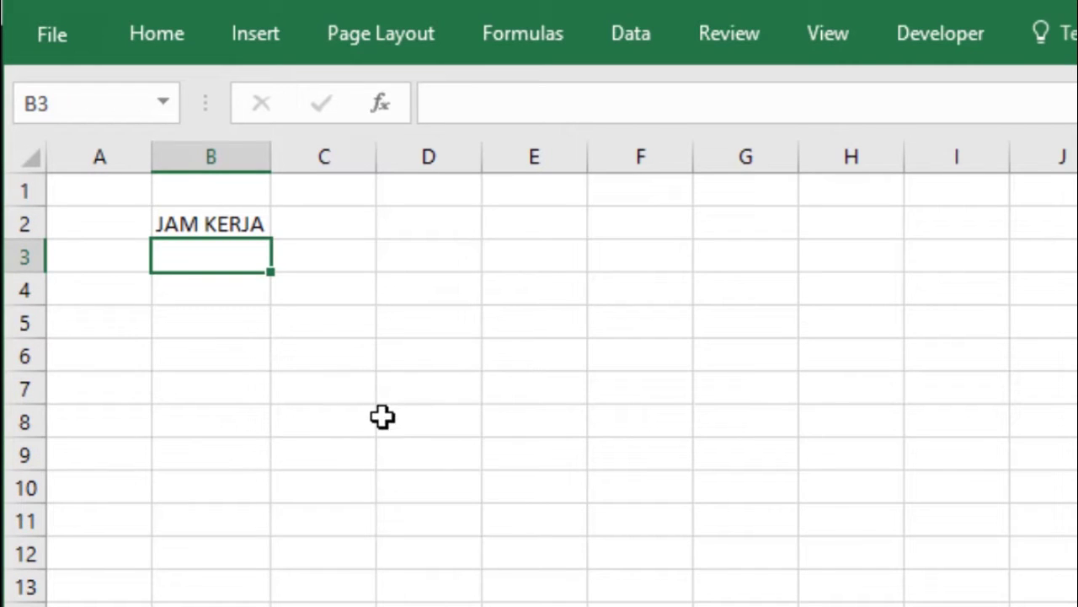
click(237, 224)
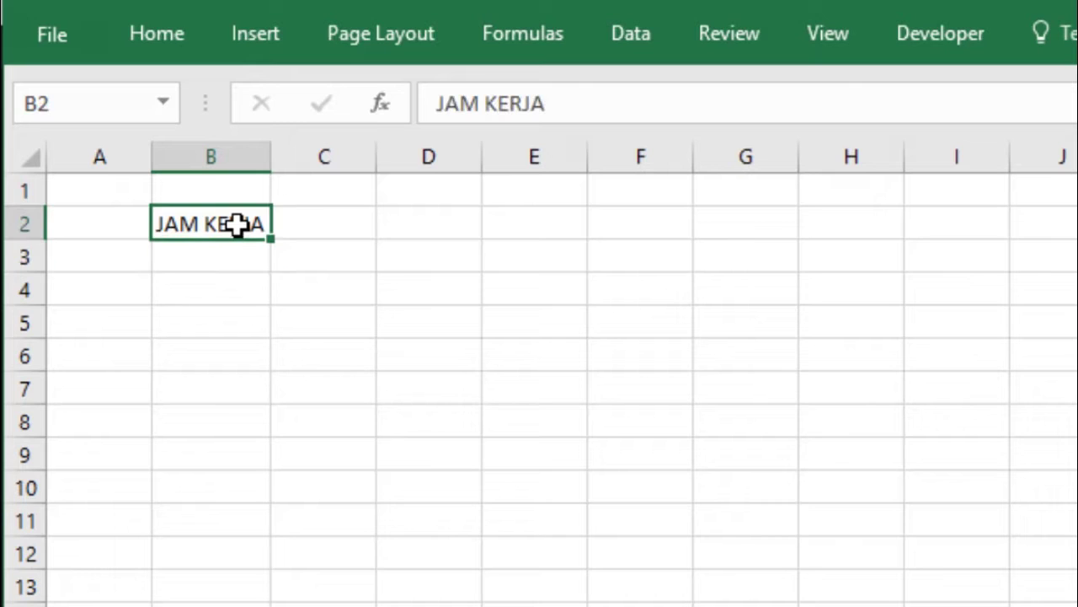
click(963, 33)
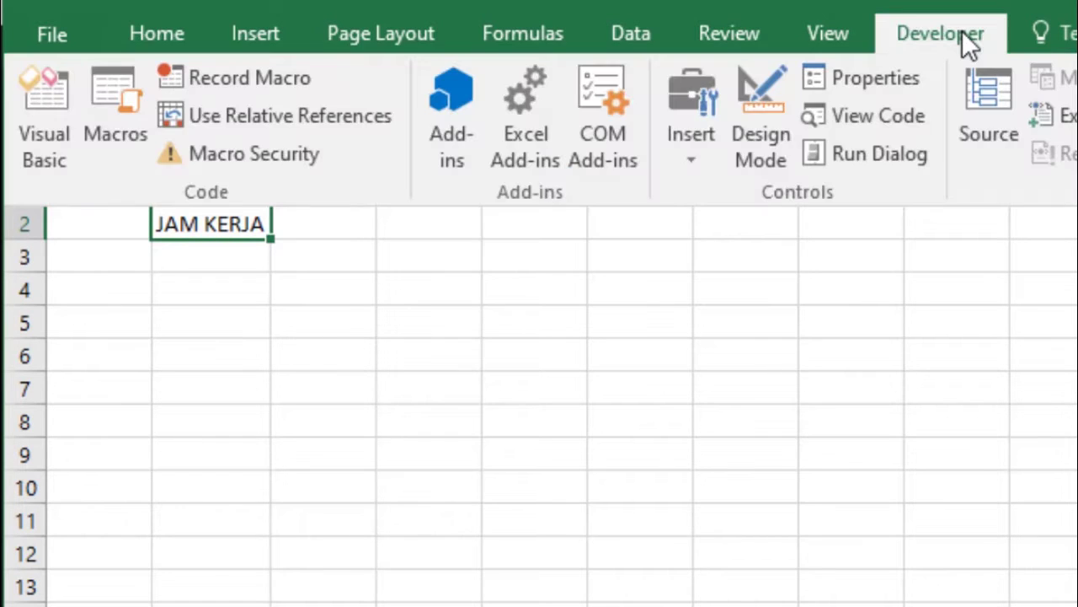
click(854, 115)
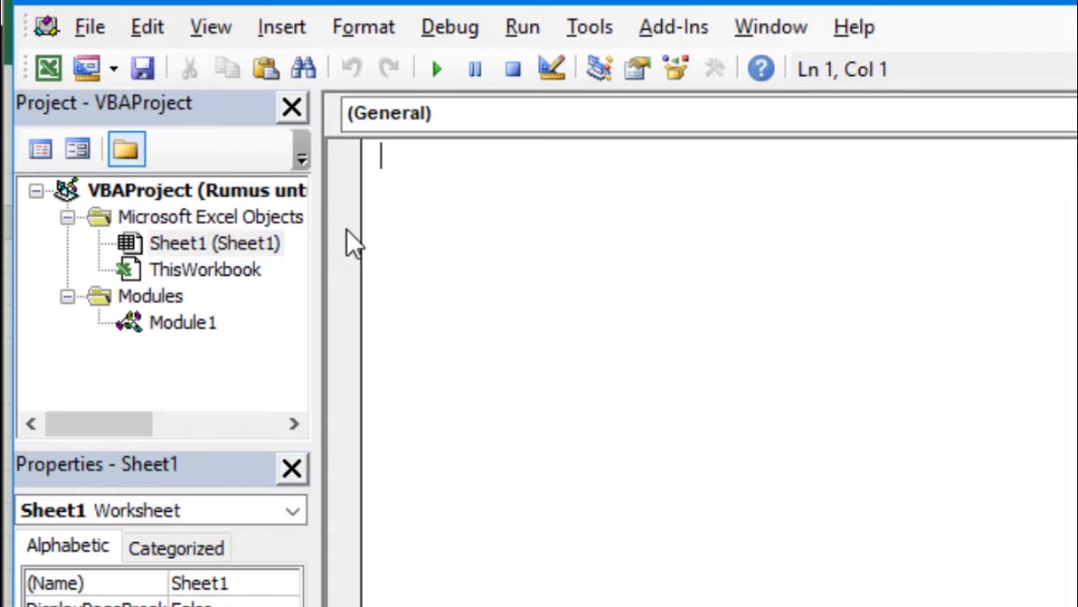
double_click(186, 322)
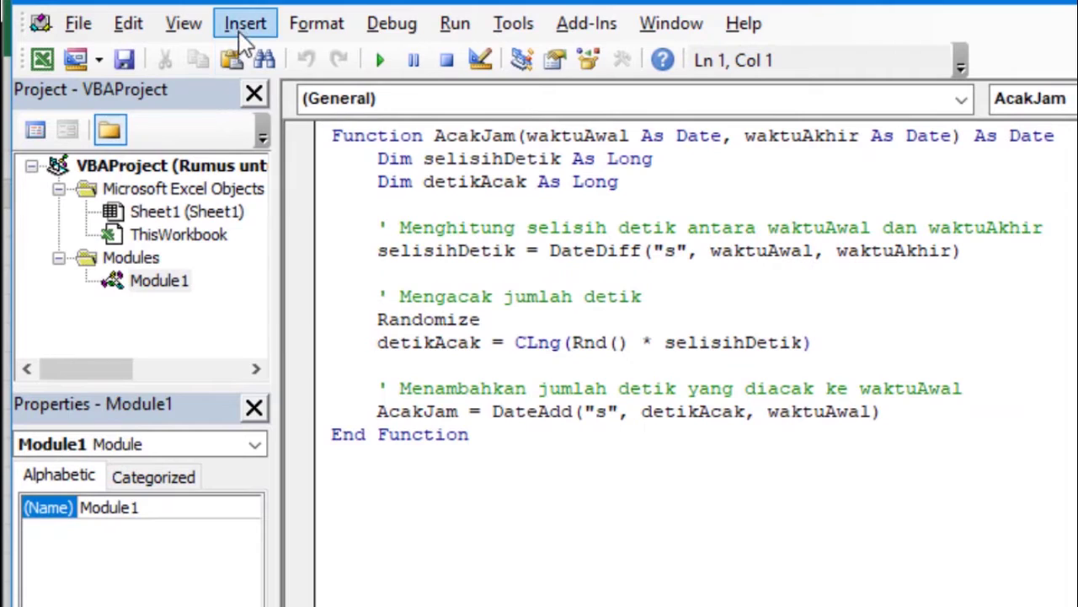
click(243, 25)
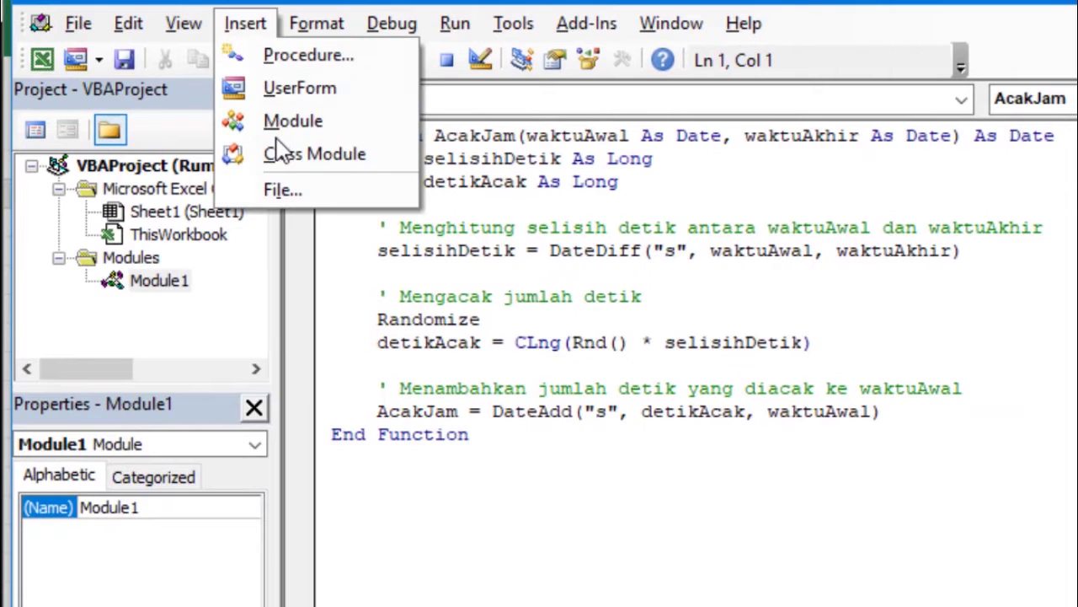
click(562, 202)
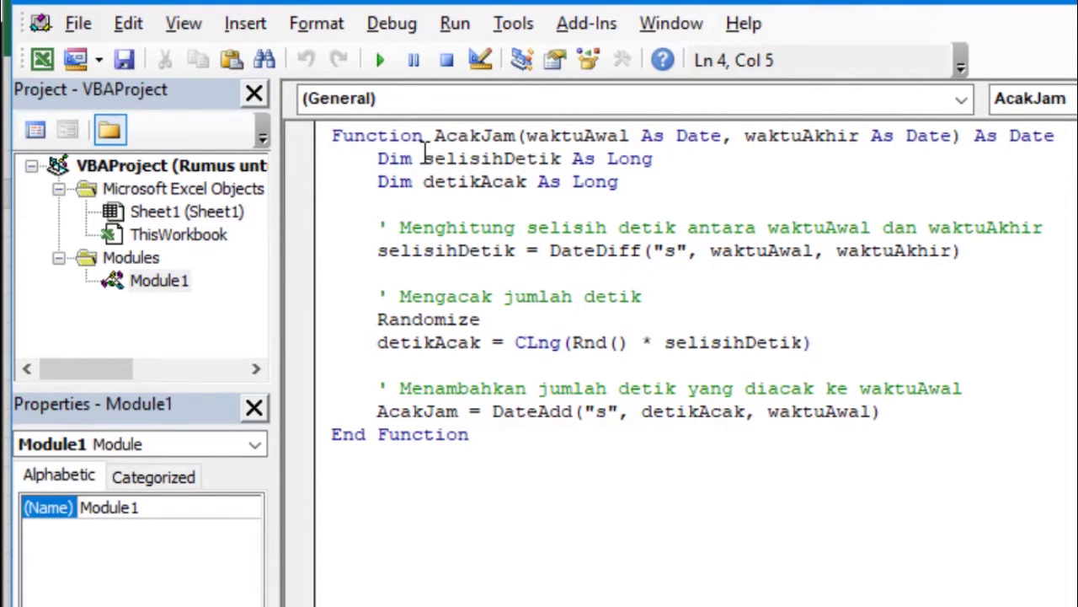
drag(468, 136, 504, 137)
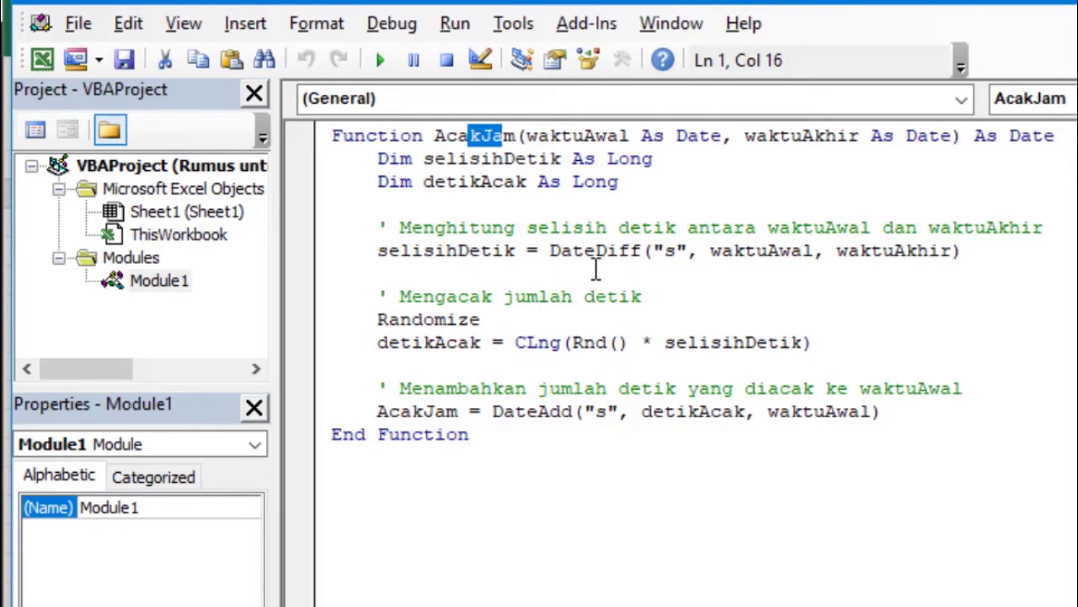
click(640, 319)
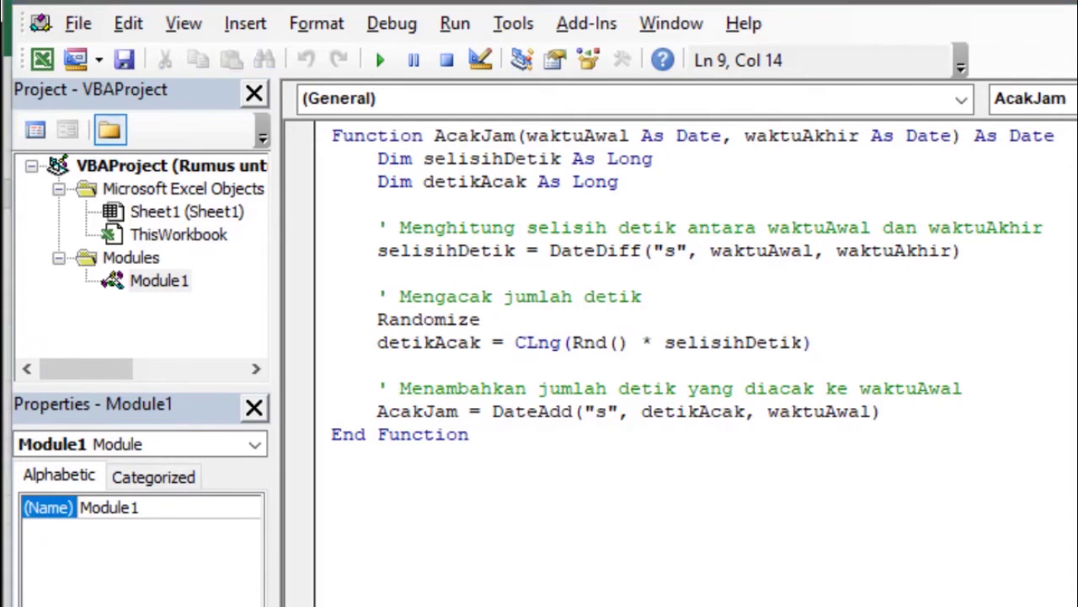
key(alt+F11)
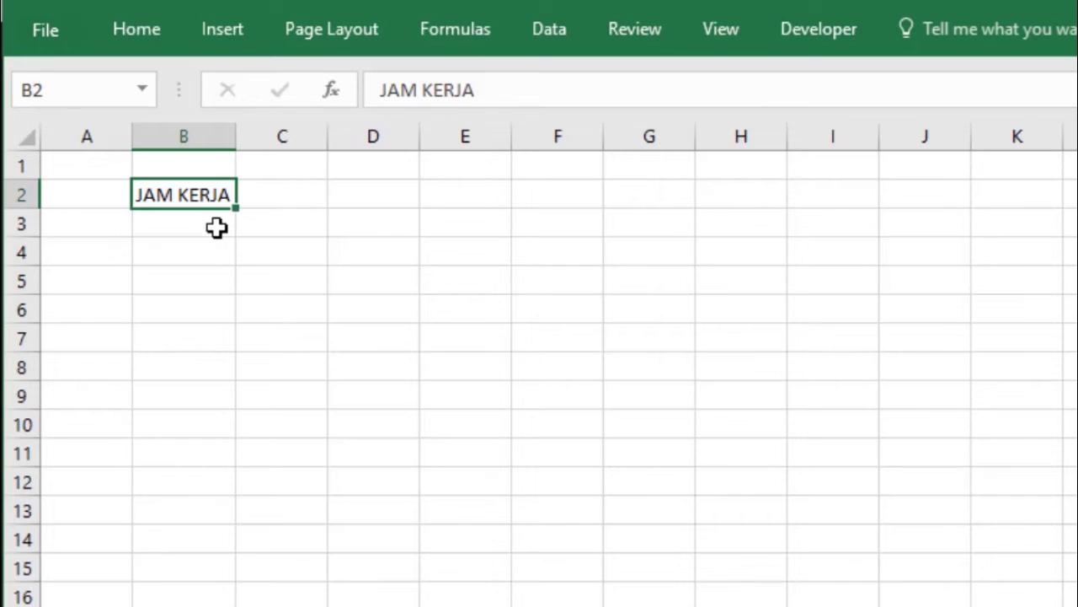
Step: Start the B3 formula as =AcakJam("06:00:00 from the function suggestions
click(218, 228)
text(=)
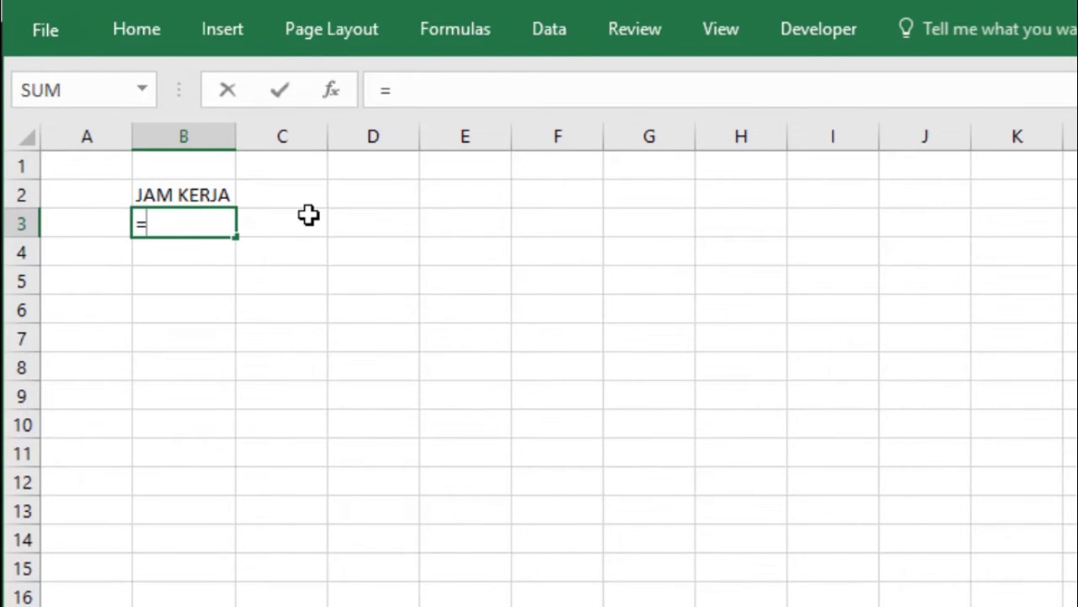
text(aca)
key(Tab)
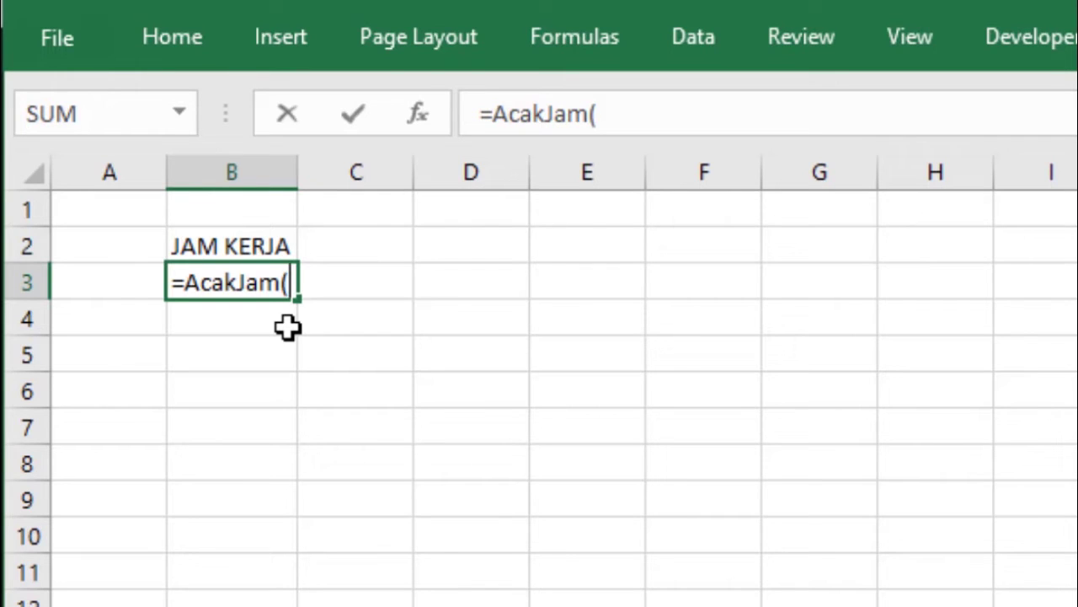
text(")
text(06:)
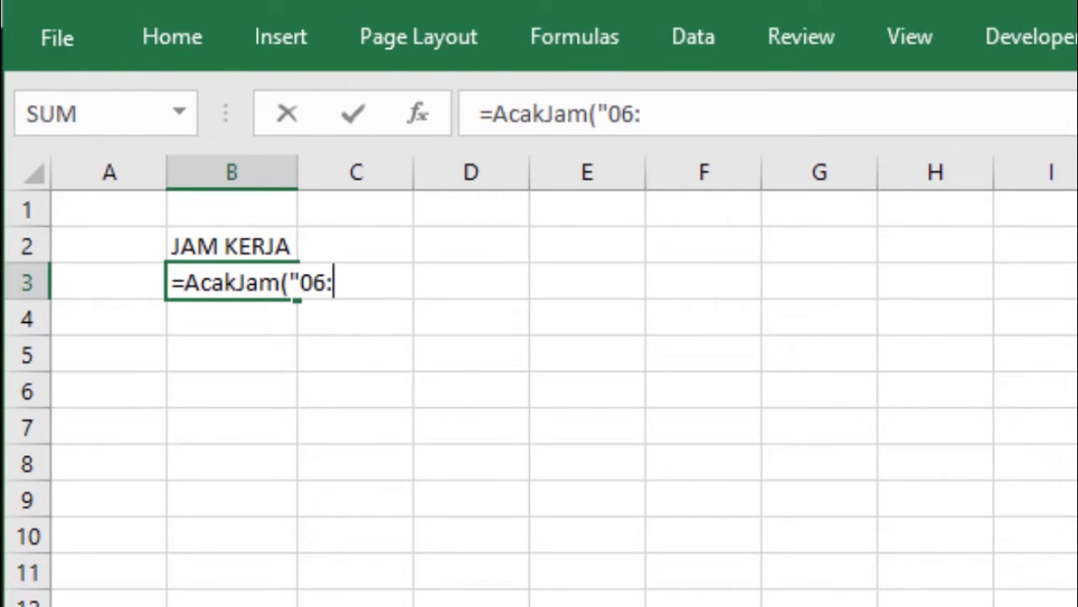
text(00:00)
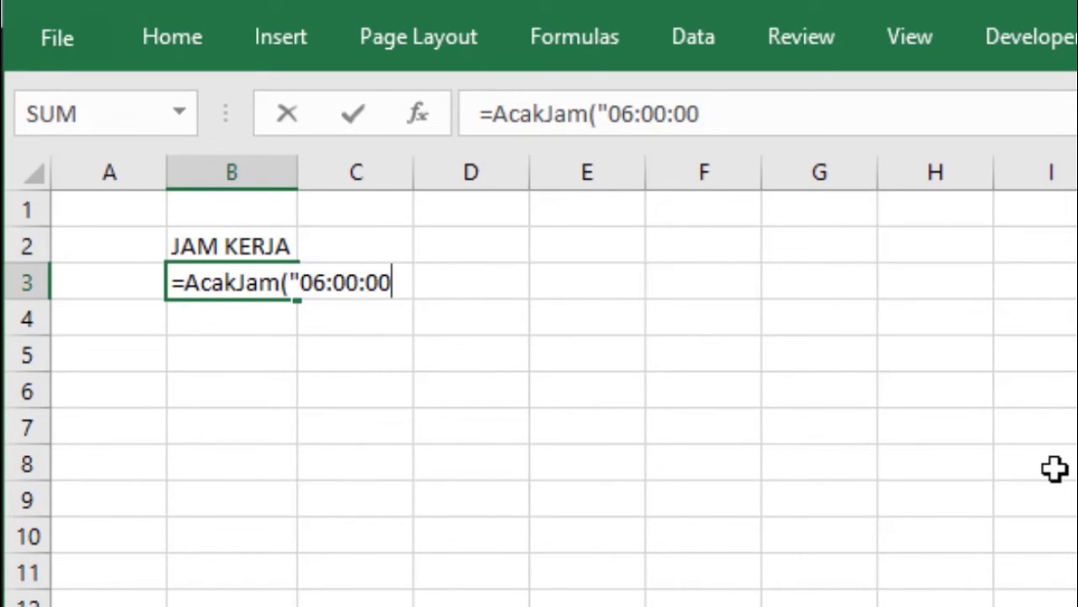
Step: Add ","09:00:00") so B3 reads =AcakJam("06:00:00","09:00:00")
text(")
text(,)
text(")
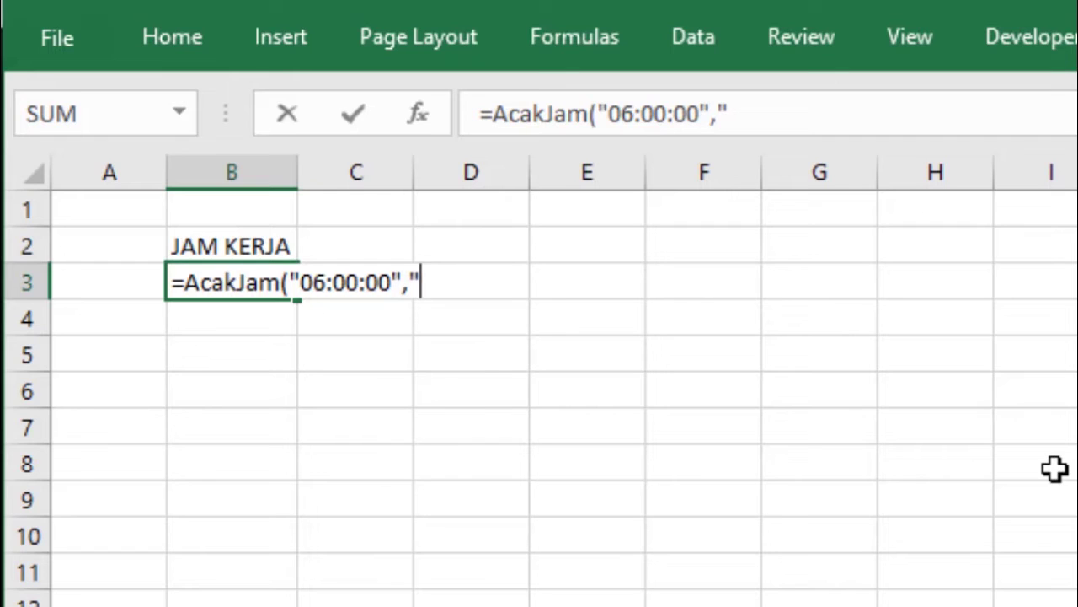
text(09)
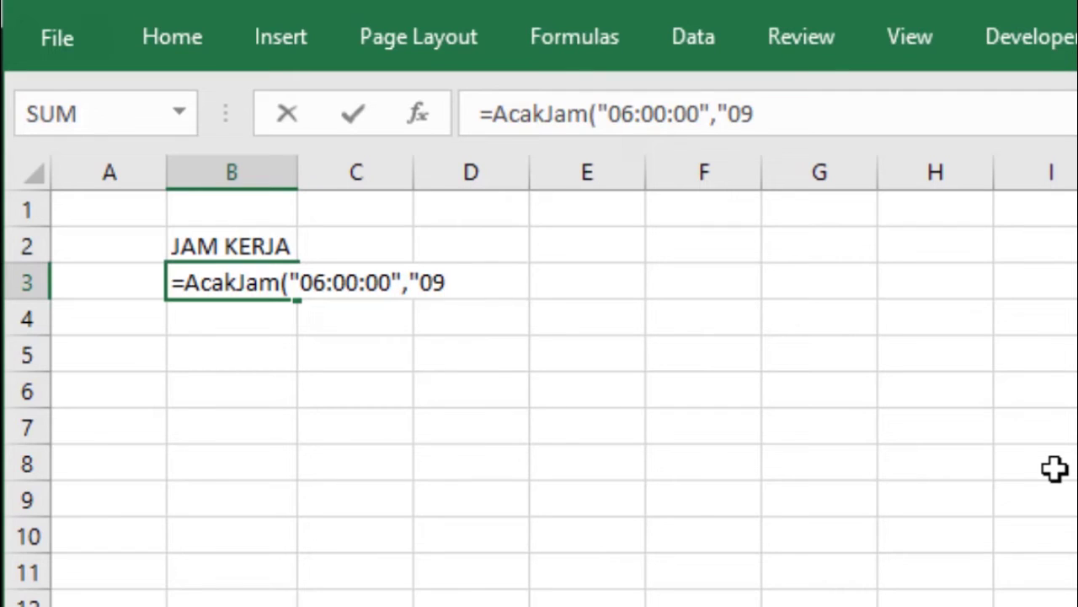
text(:00:)
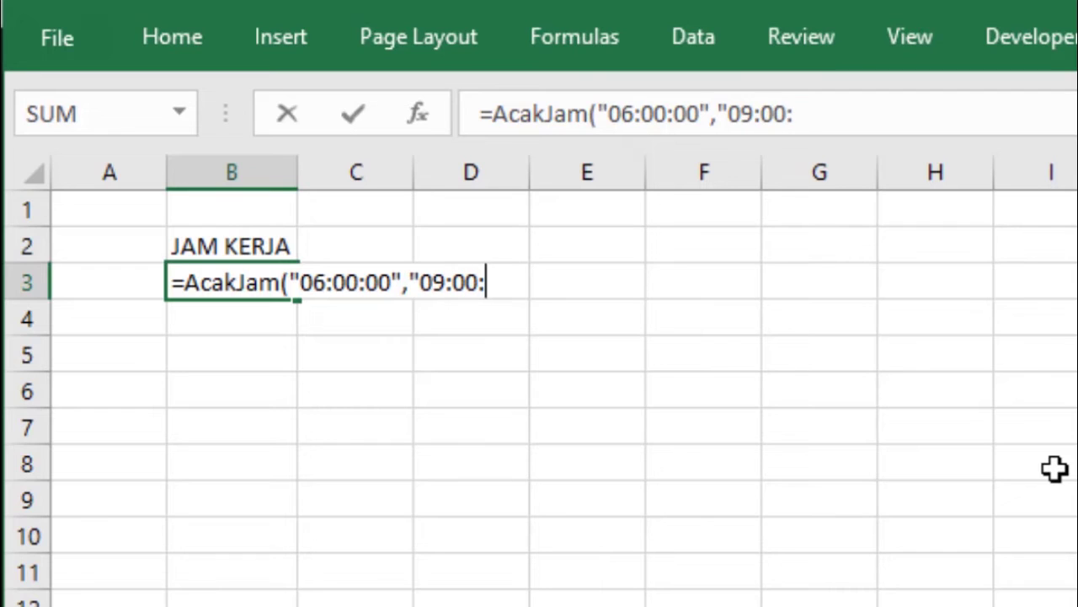
text(00")
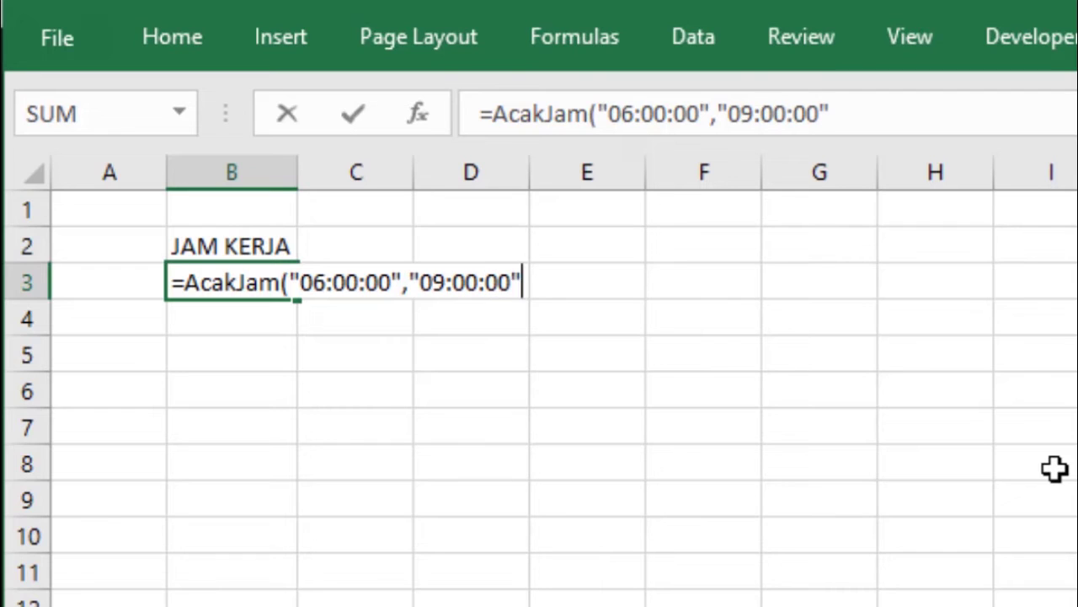
text())
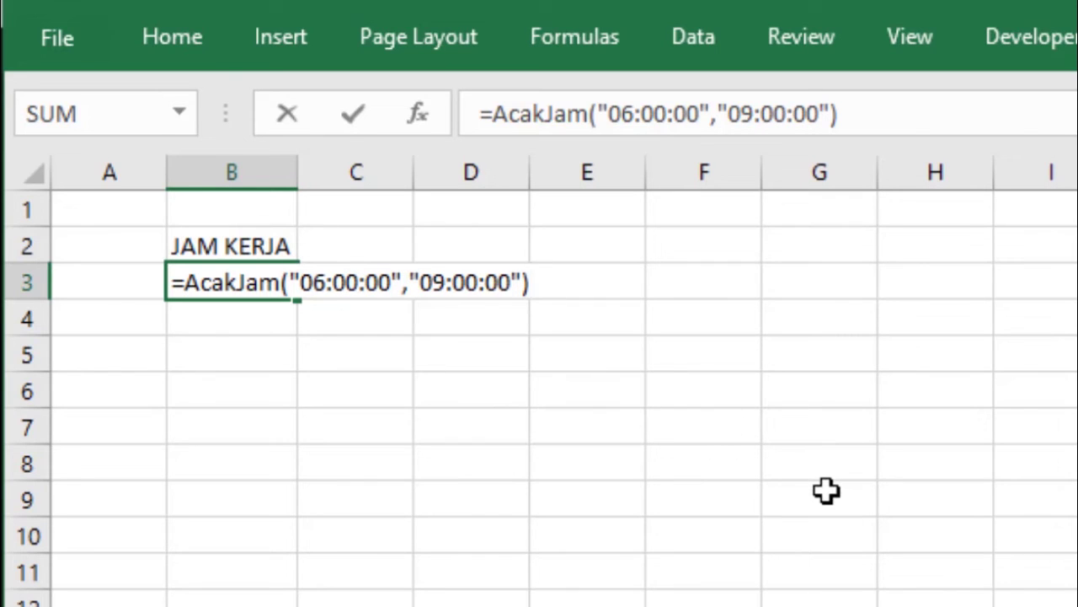
Step: Commit the B3 formula, which returns 0.3435069, and open the number format list
key(Return)
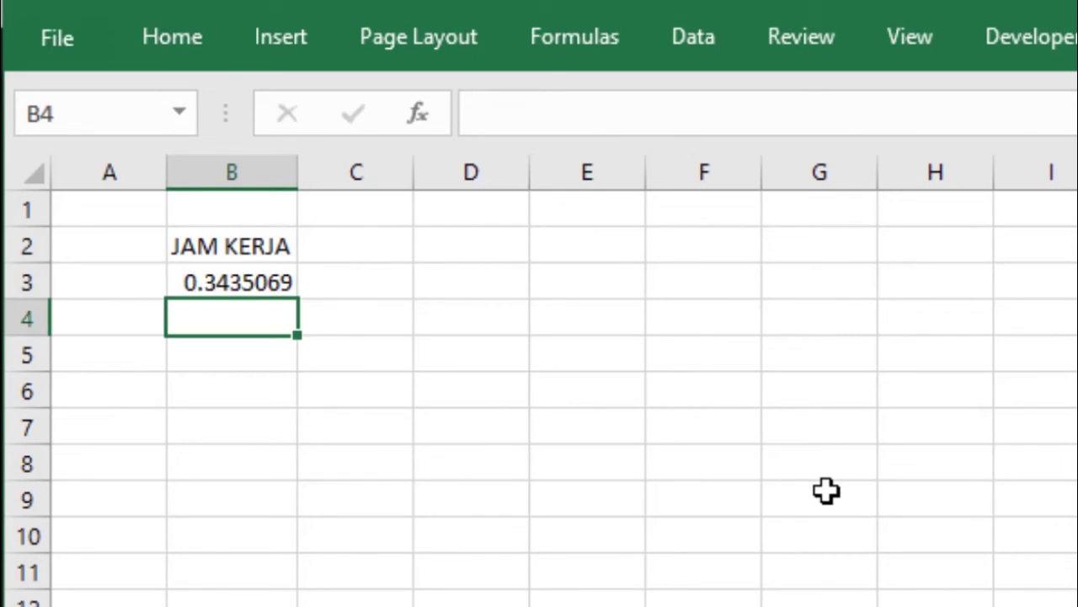
click(279, 281)
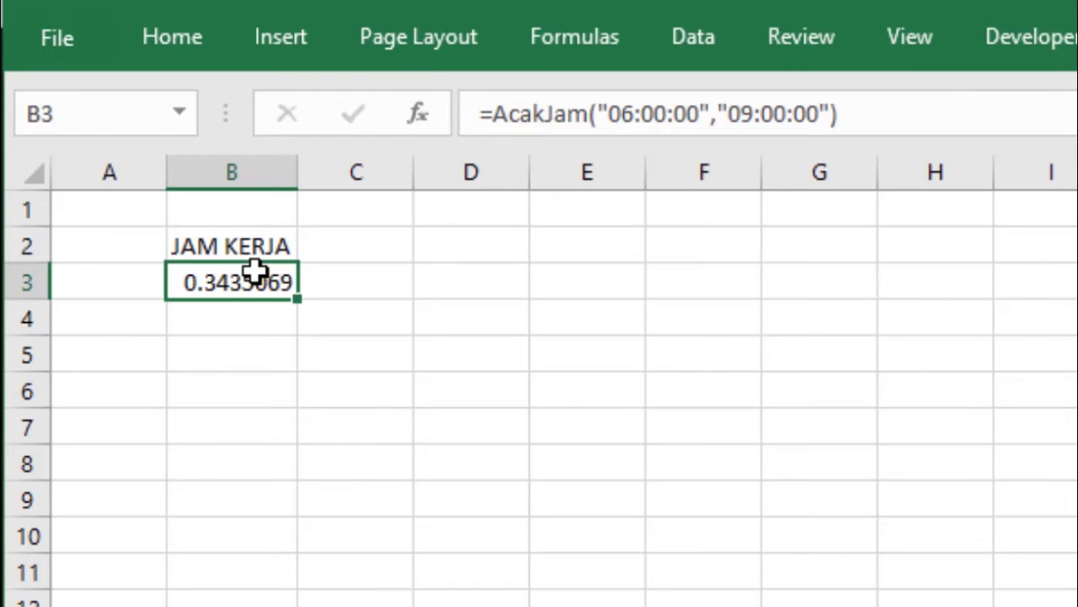
click(168, 38)
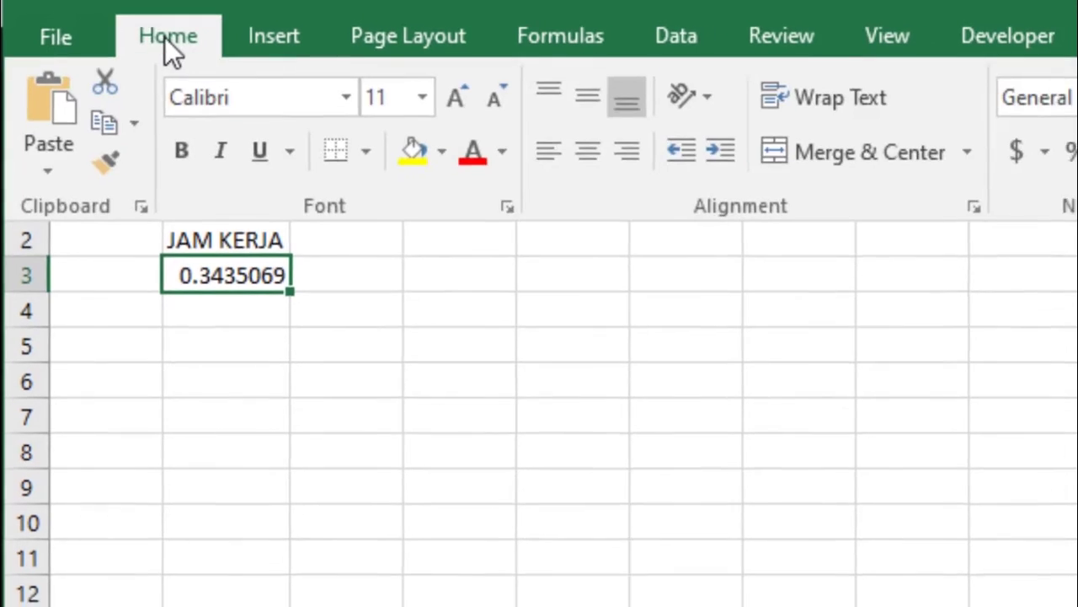
click(1038, 83)
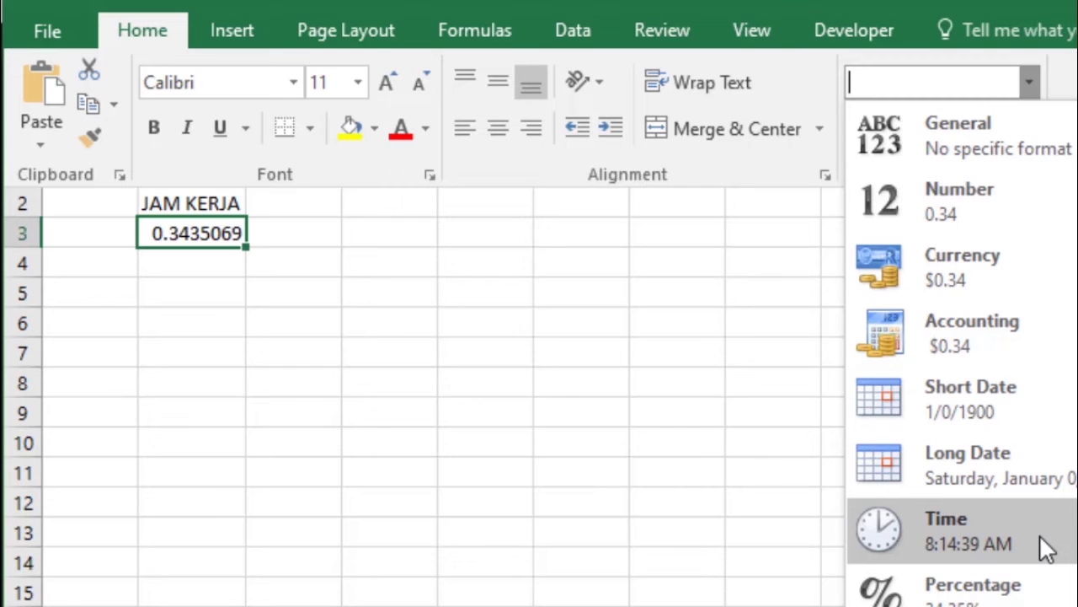
Step: Apply the custom format hh:mm:ss to B3 so it shows 08:14:39
right_click(230, 246)
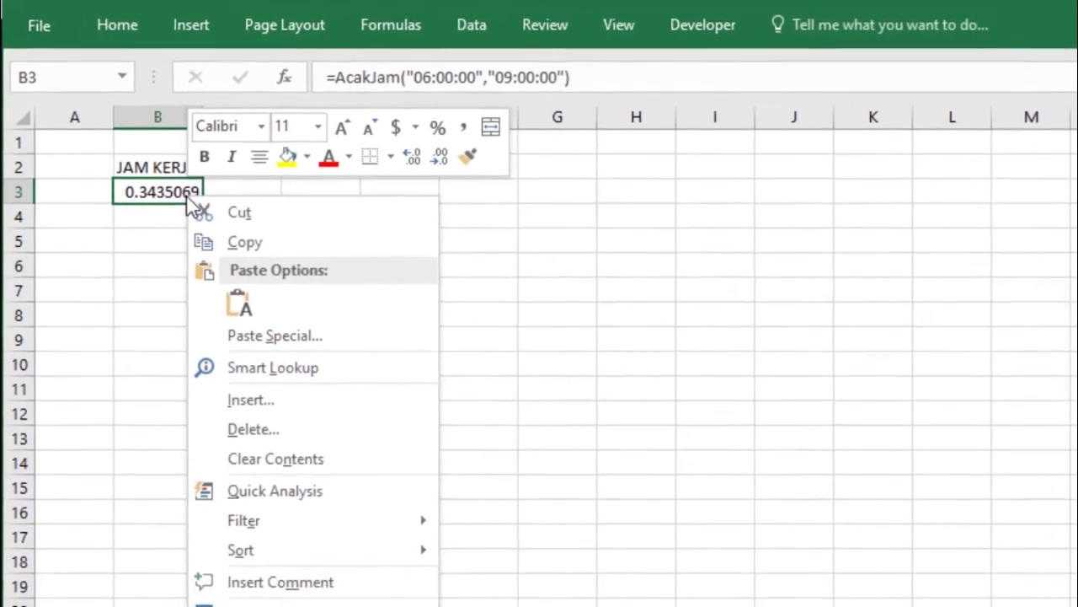
click(302, 566)
drag(365, 289, 634, 121)
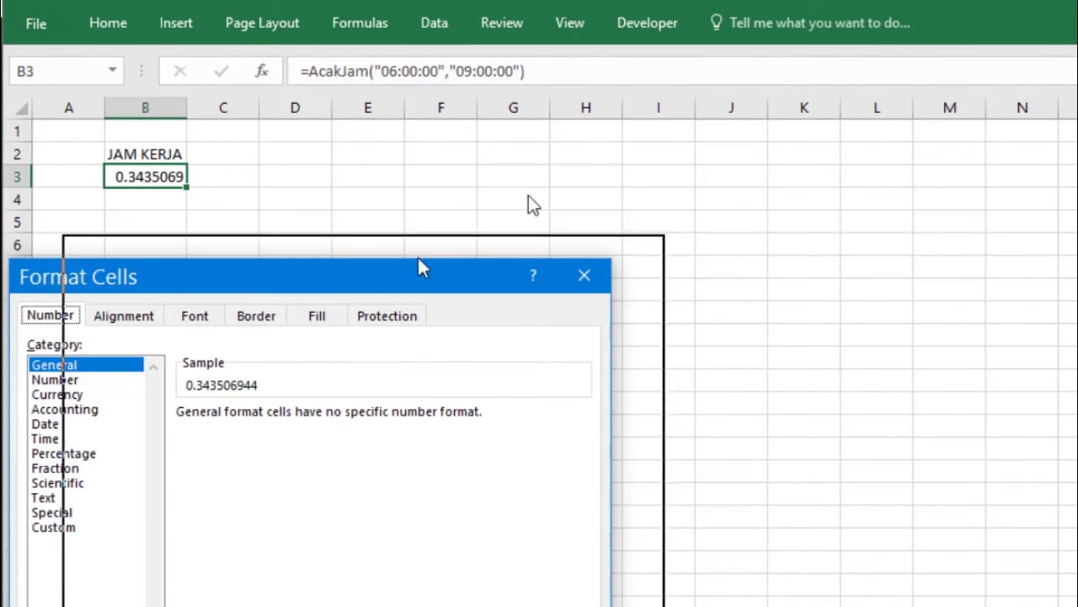
click(335, 362)
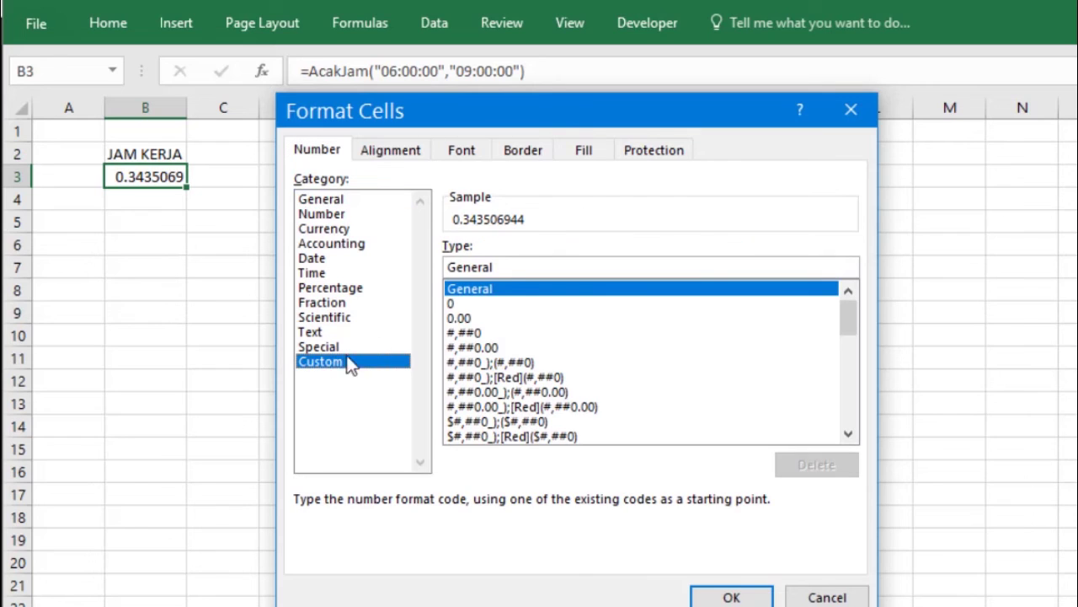
drag(522, 265, 376, 256)
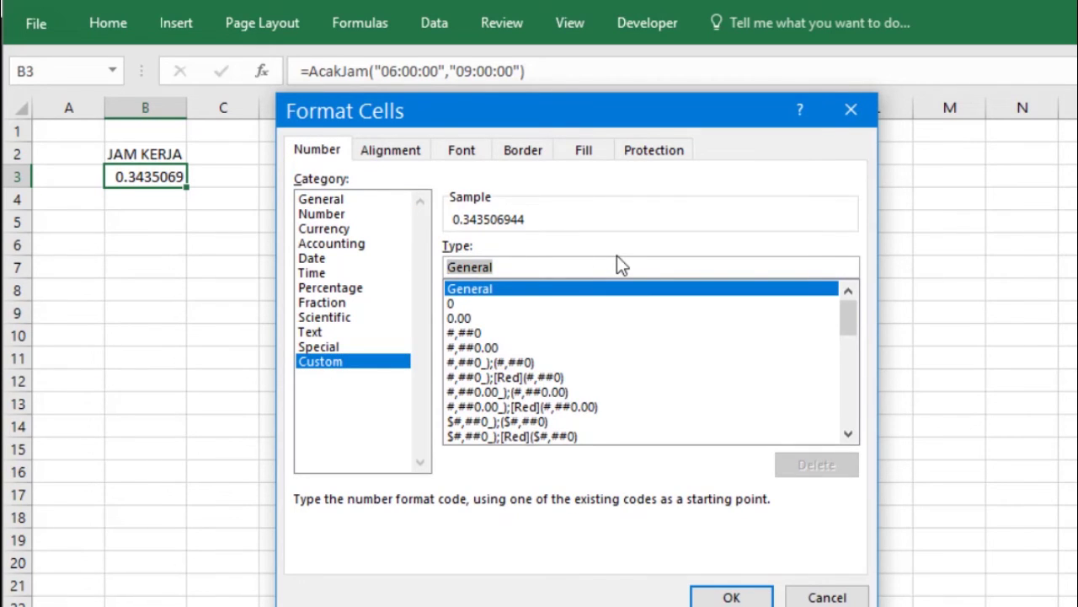
text(hh:mm)
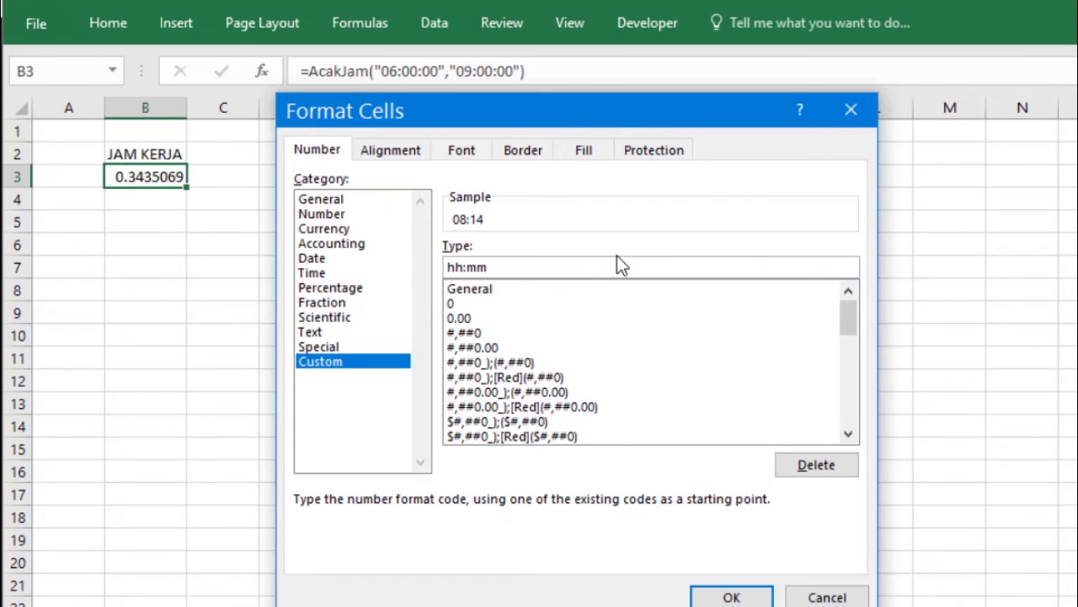
text(:ss)
click(748, 596)
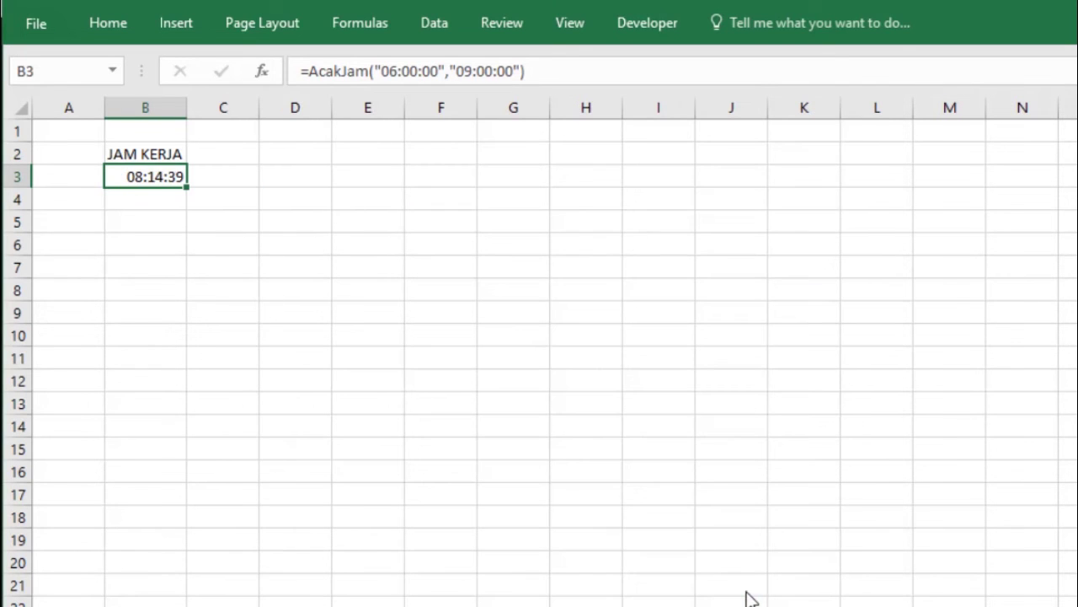
click(118, 216)
Step: Copy the B3 AcakJam formula down column B past row 200 and check B4
click(178, 173)
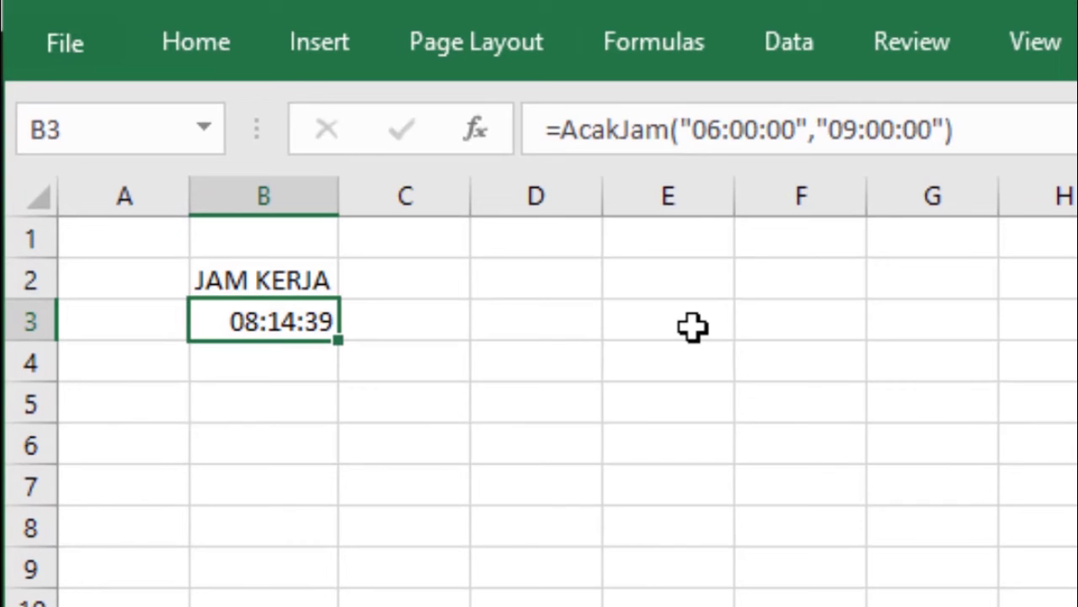
drag(340, 340, 339, 602)
click(668, 602)
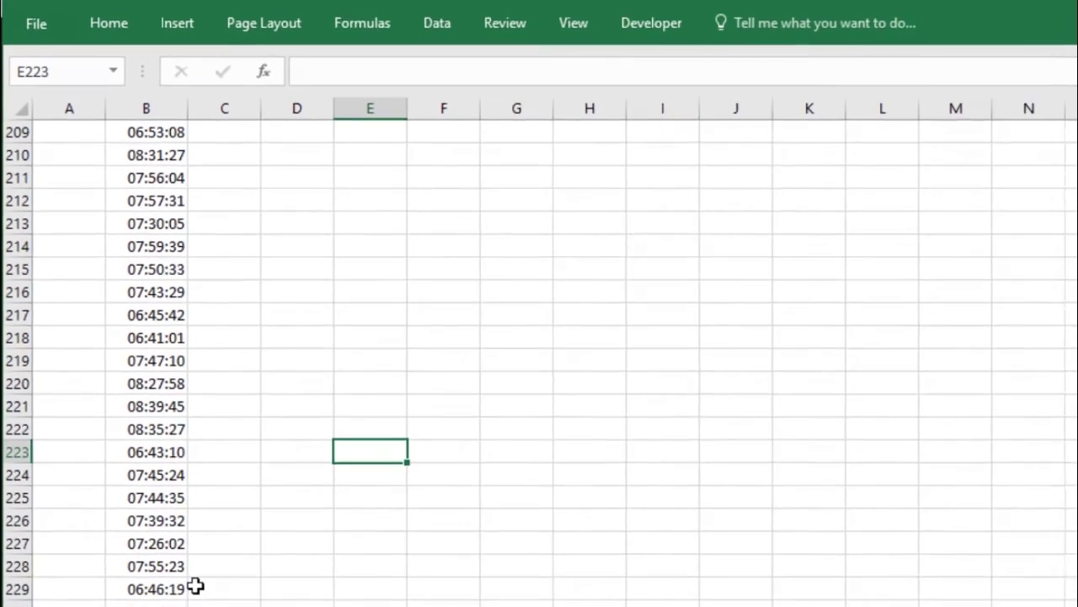
scroll(189, 573, up, 5)
scroll(185, 554, up, 9)
scroll(184, 553, up, 7)
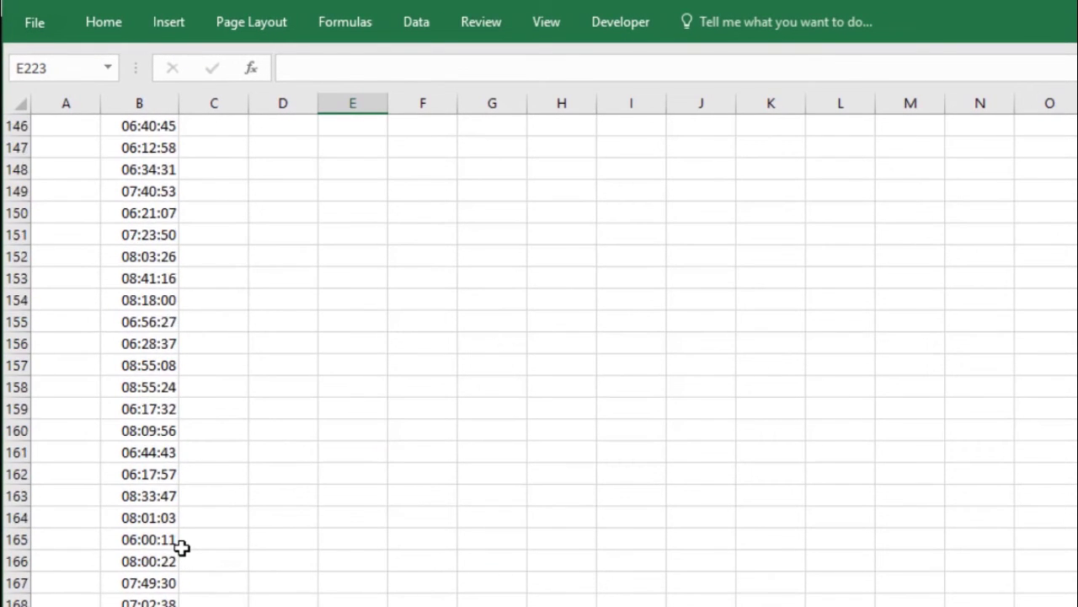
scroll(180, 547, up, 11)
scroll(179, 544, up, 6)
scroll(175, 540, up, 11)
scroll(172, 536, up, 10)
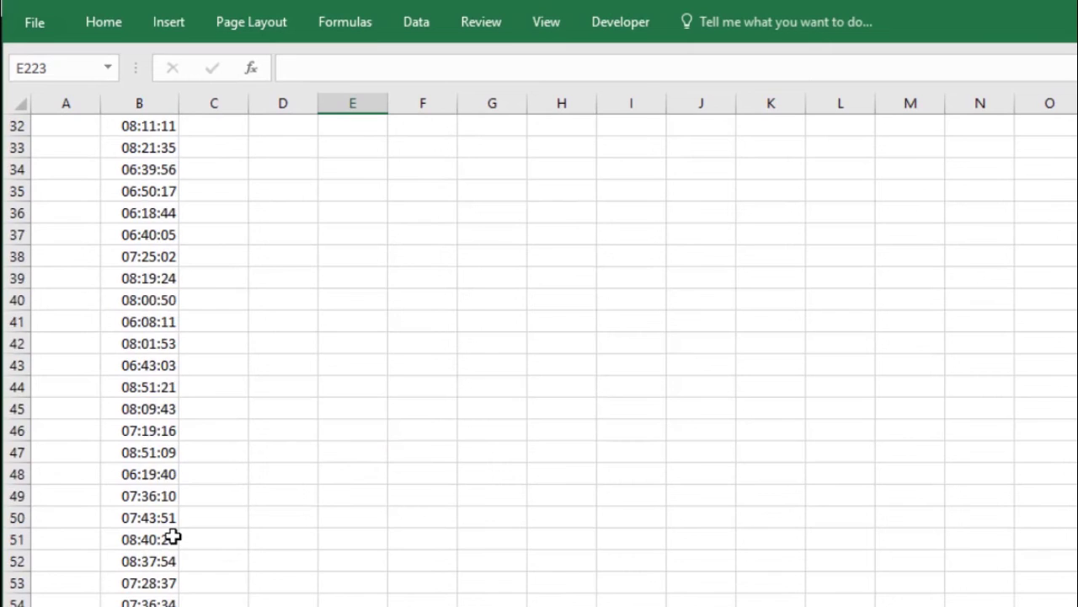
scroll(171, 533, up, 10)
click(128, 181)
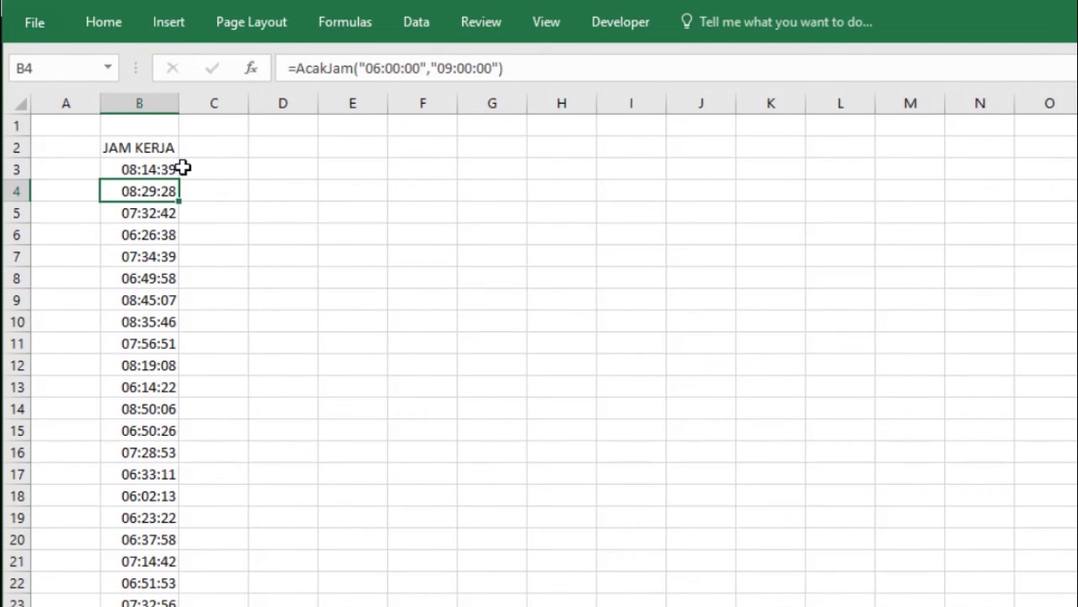
click(156, 168)
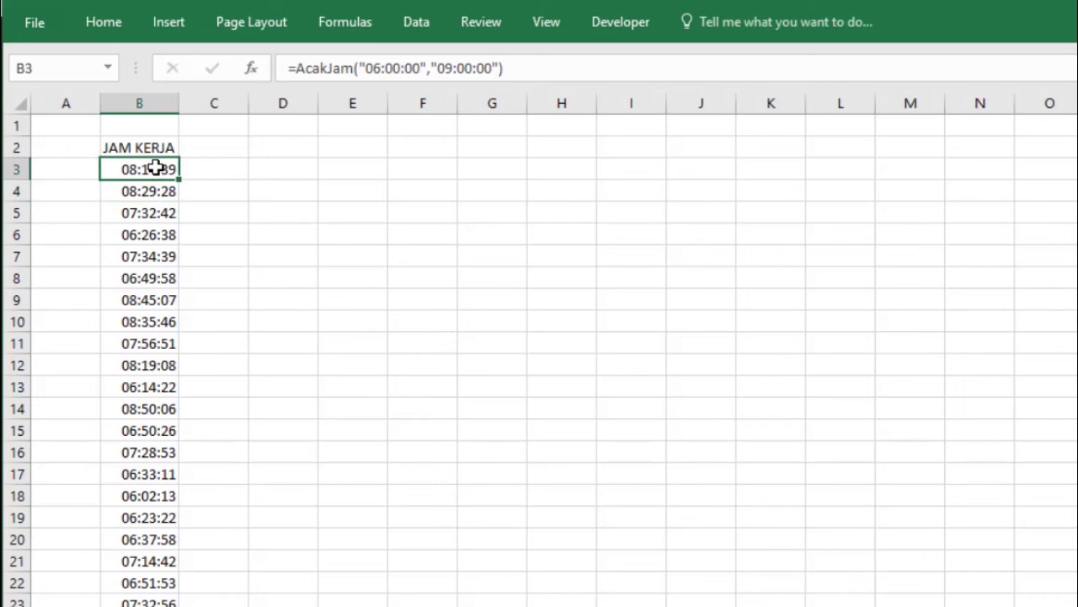
Step: Change the B3 end time from 09:00:00 to 08:30:00 and copy it down column B again
double_click(156, 168)
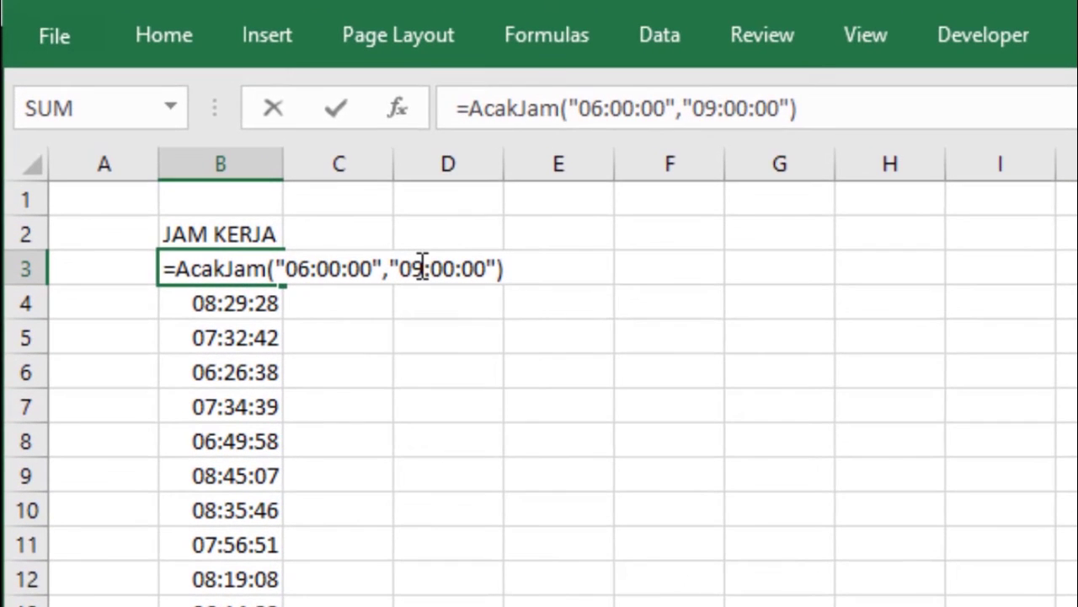
click(423, 268)
key(BackSpace)
text(8)
key(Right)
key(Delete)
text(3)
key(Return)
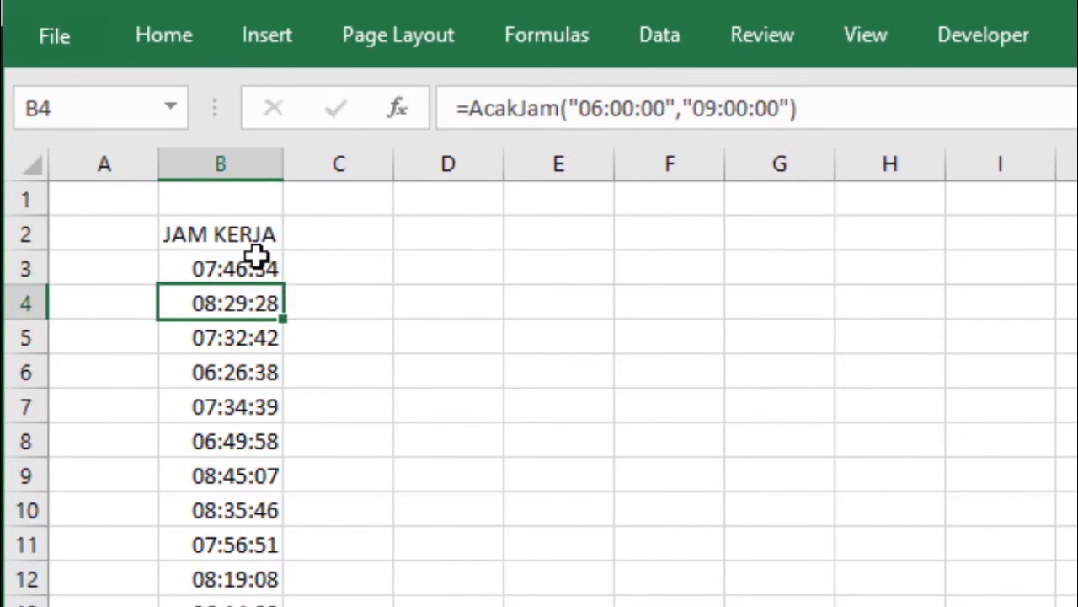
click(279, 271)
double_click(283, 285)
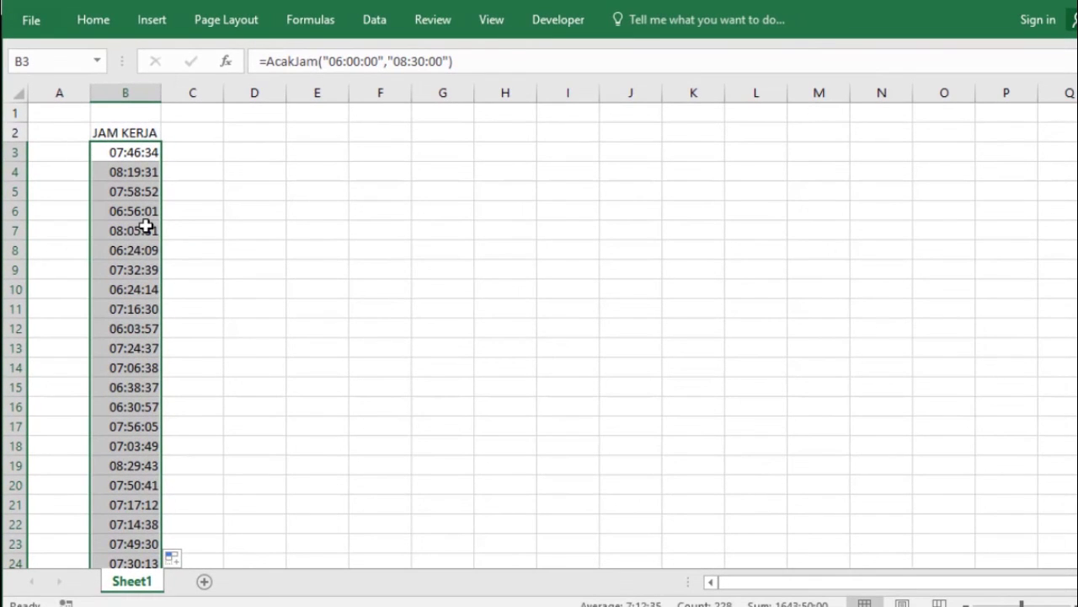
scroll(145, 242, down, 1)
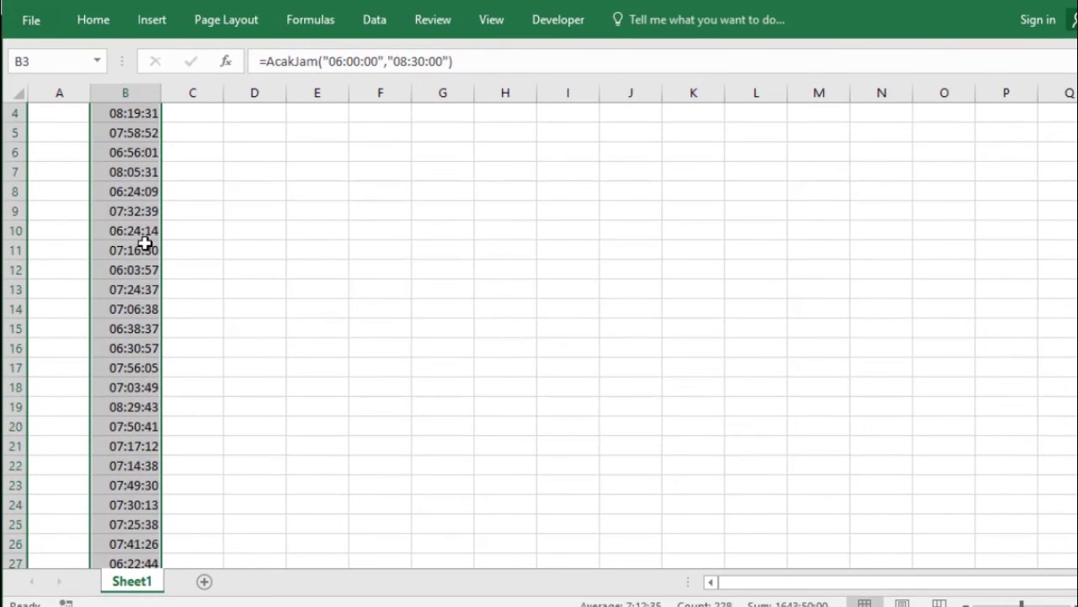
scroll(145, 244, down, 6)
scroll(145, 244, down, 6)
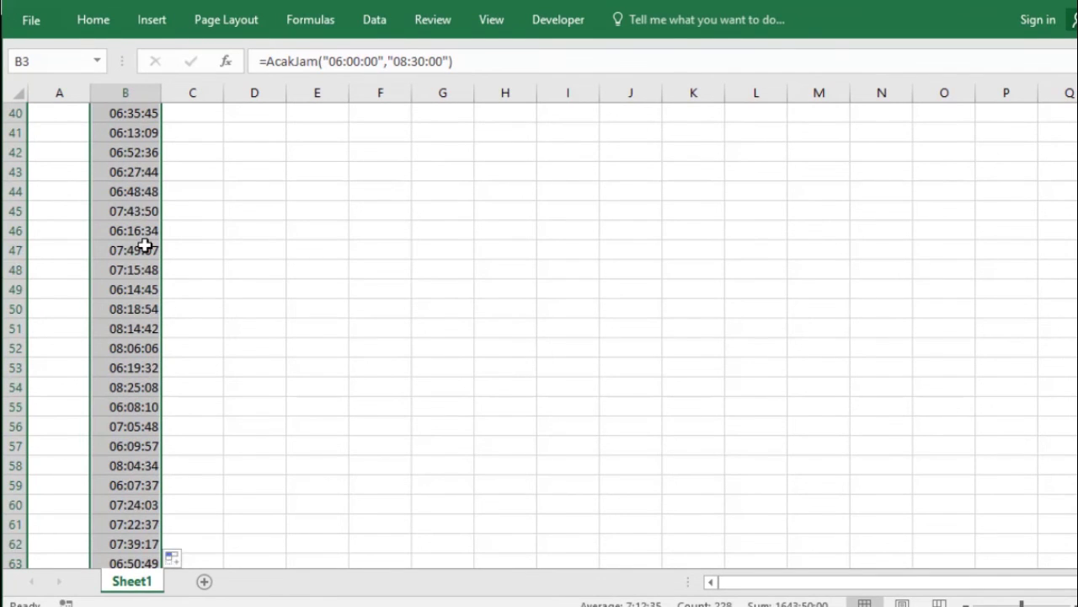
scroll(145, 244, down, 5)
scroll(145, 244, down, 5)
scroll(145, 244, down, 6)
scroll(145, 246, down, 7)
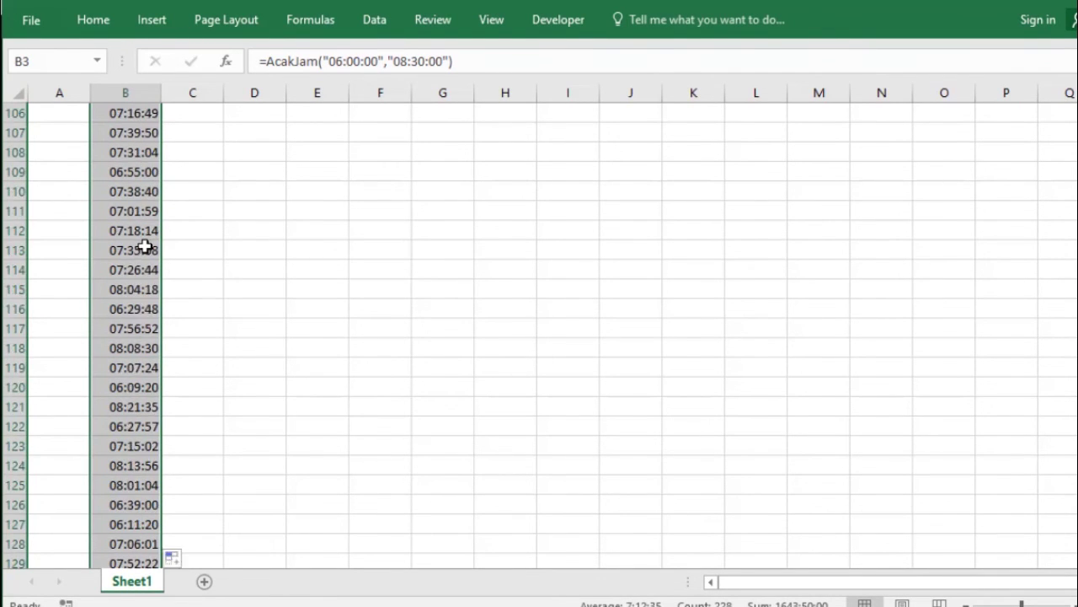
scroll(144, 243, up, 15)
scroll(144, 241, up, 12)
scroll(142, 238, up, 9)
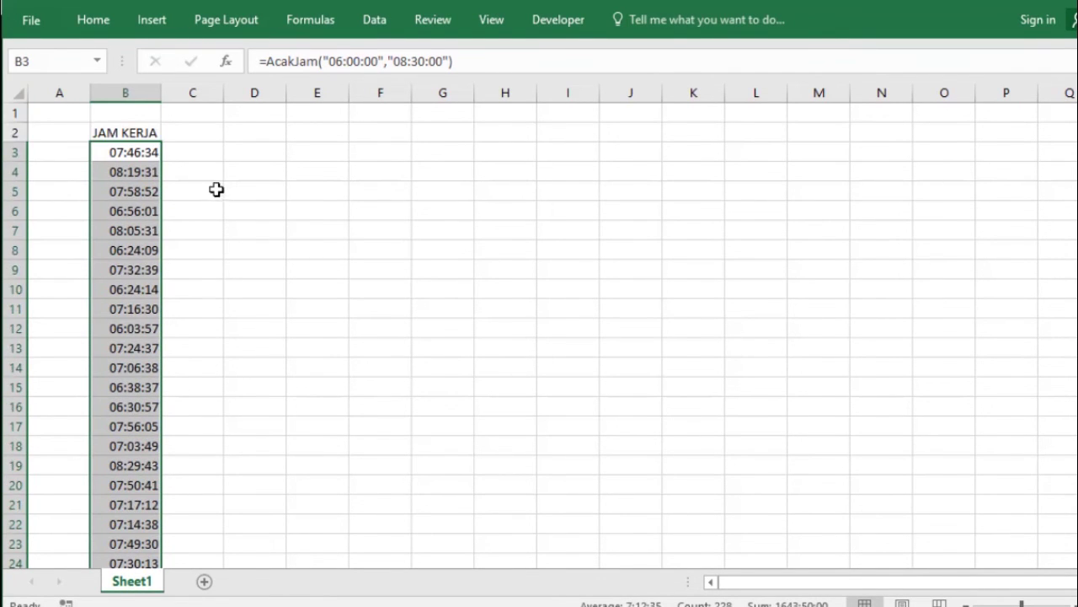
click(214, 155)
click(203, 133)
click(126, 135)
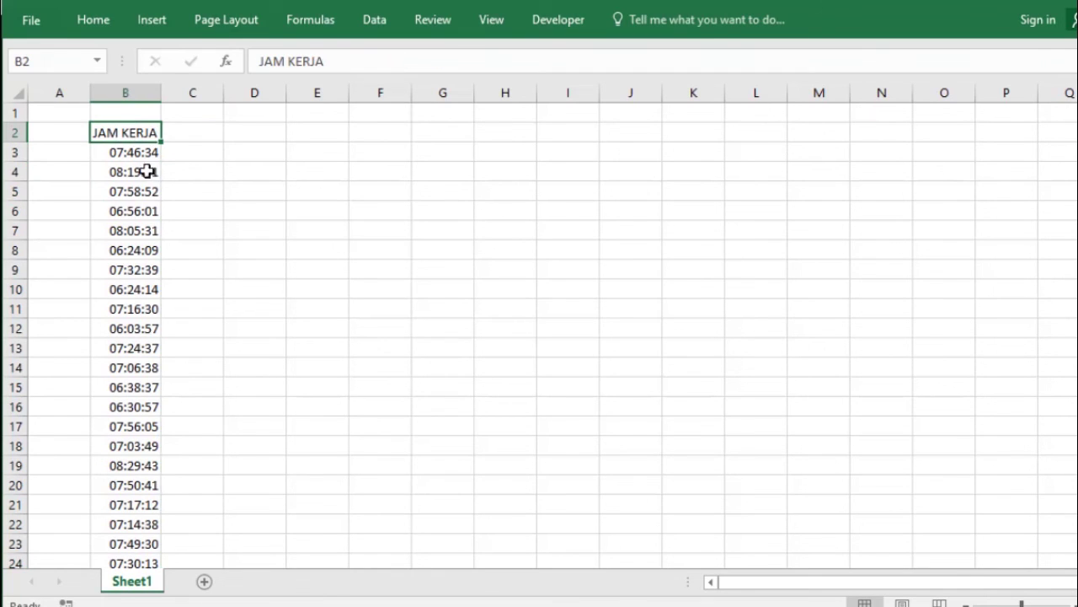
click(150, 153)
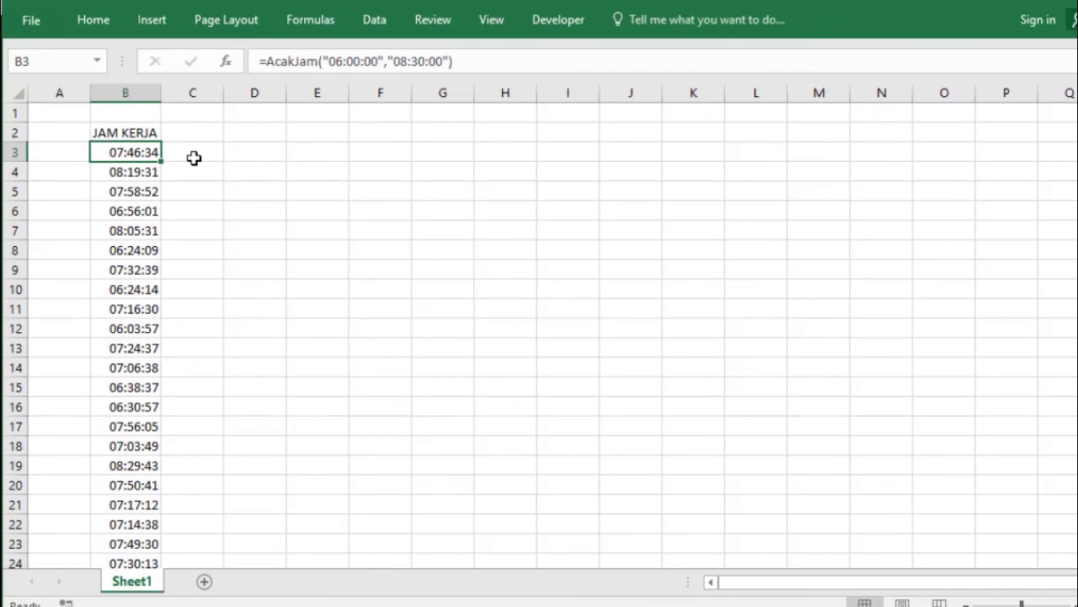